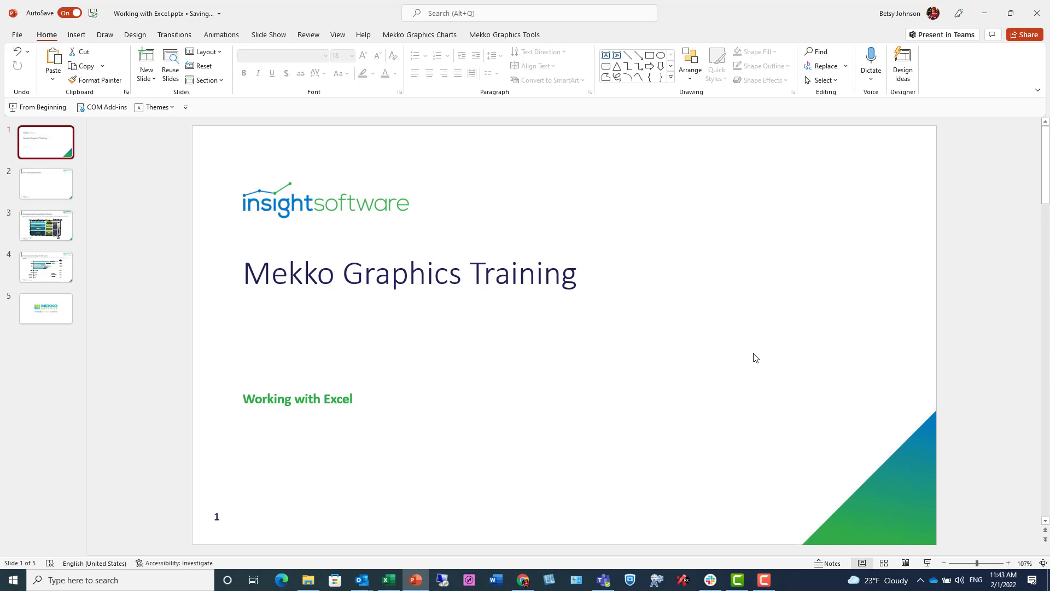
Step: Copy the Market Size waterfall chart from Excel's Target Market Segments sheet
click(386, 584)
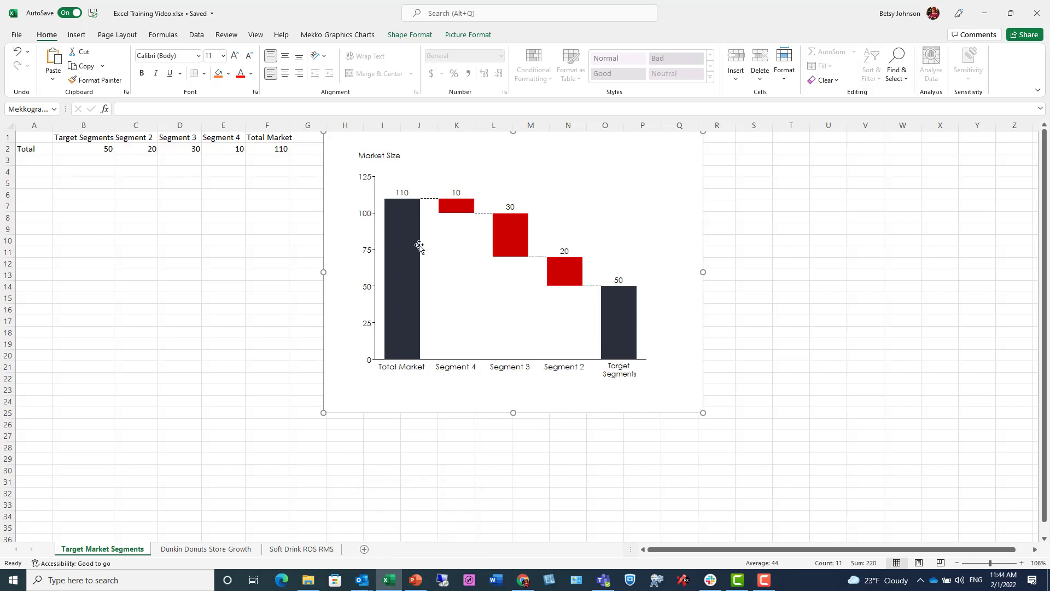
right_click(452, 253)
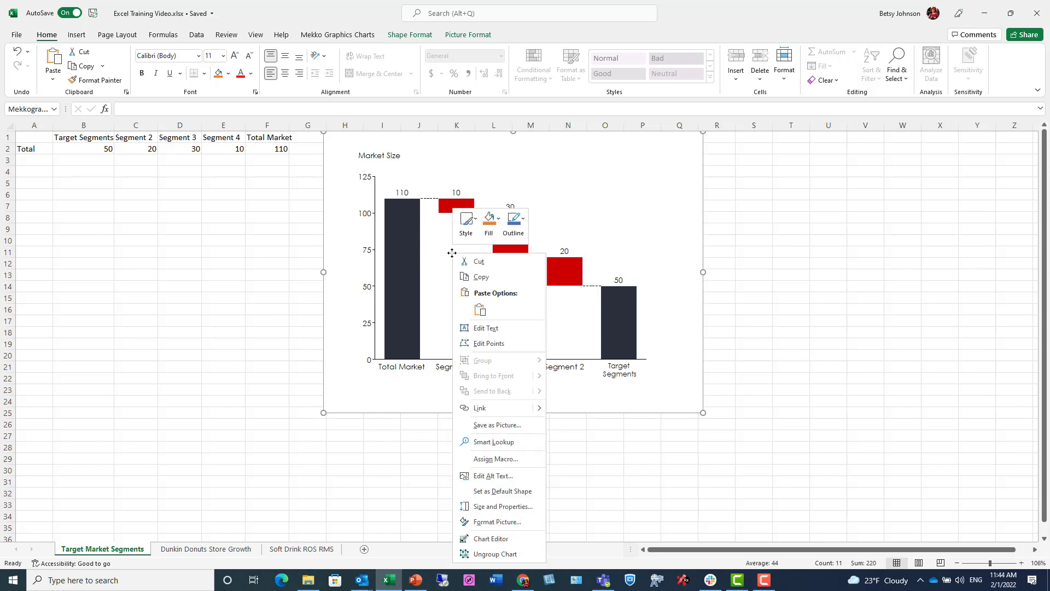
click(491, 279)
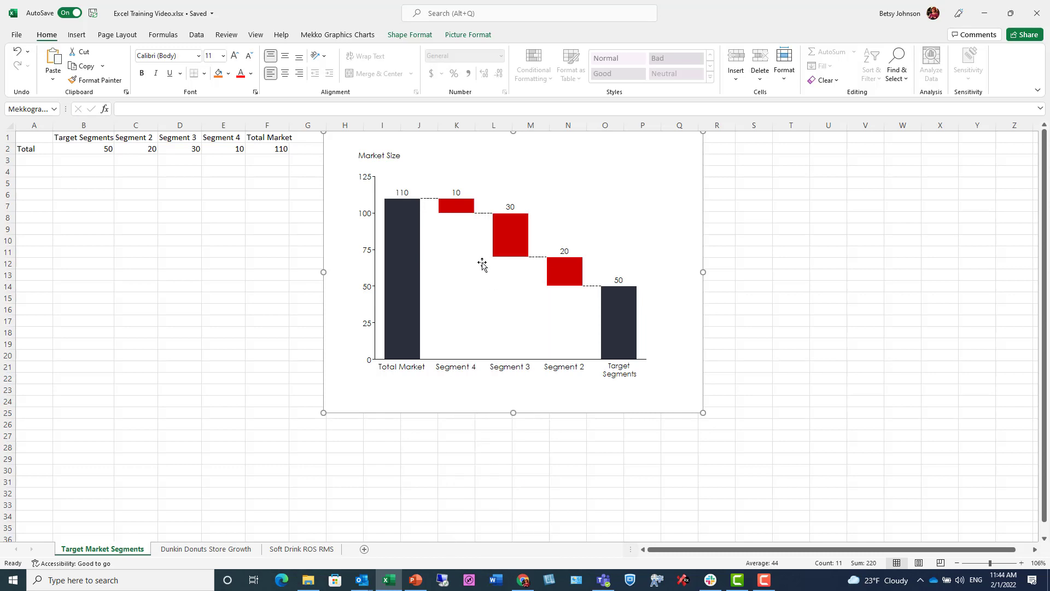
Step: Paste the copied waterfall chart onto PowerPoint slide 2, 'Chart inserted from Excel'
click(415, 581)
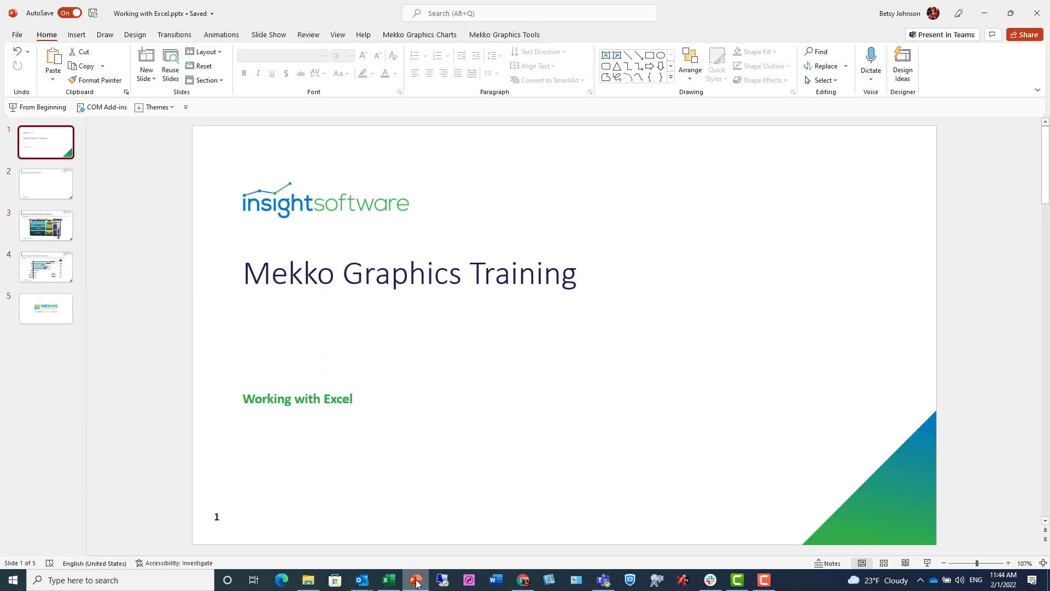
click(44, 190)
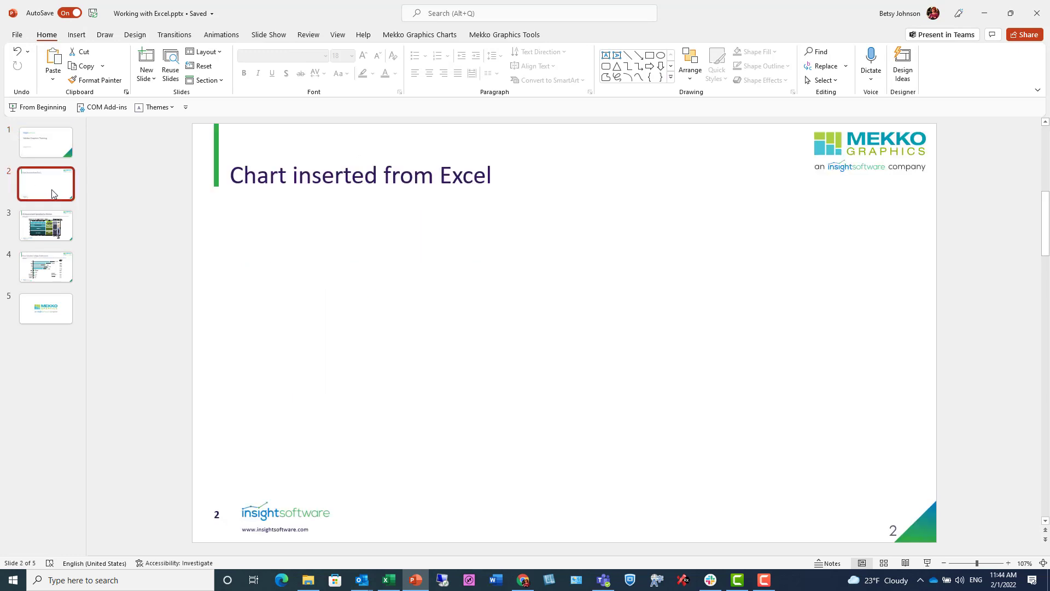
right_click(389, 315)
click(419, 335)
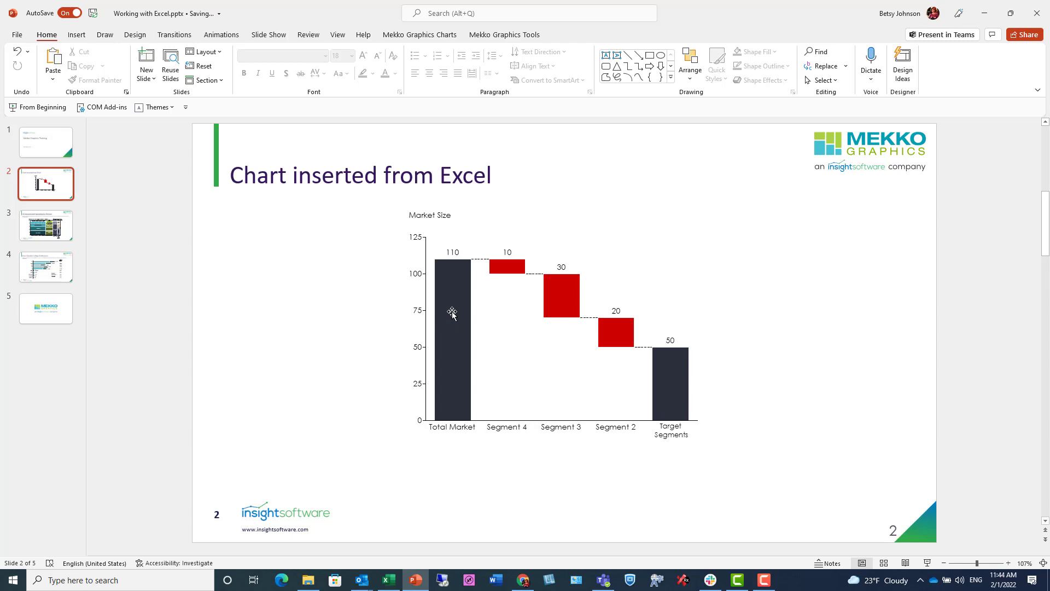
Step: Enlarge the pasted chart to fill most of the slide body
click(452, 313)
drag(369, 336, 231, 332)
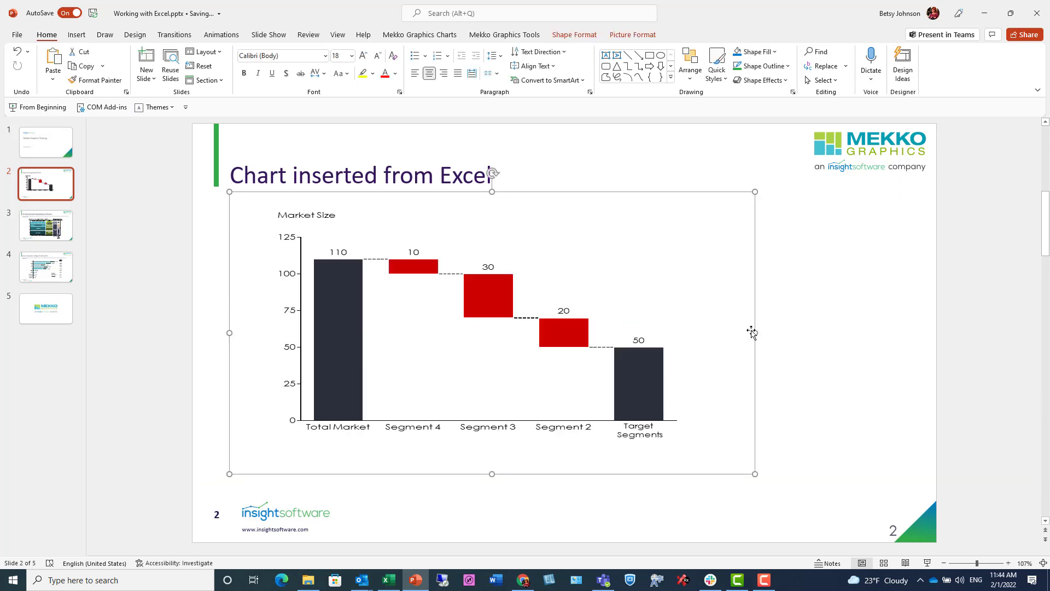
drag(756, 474, 865, 499)
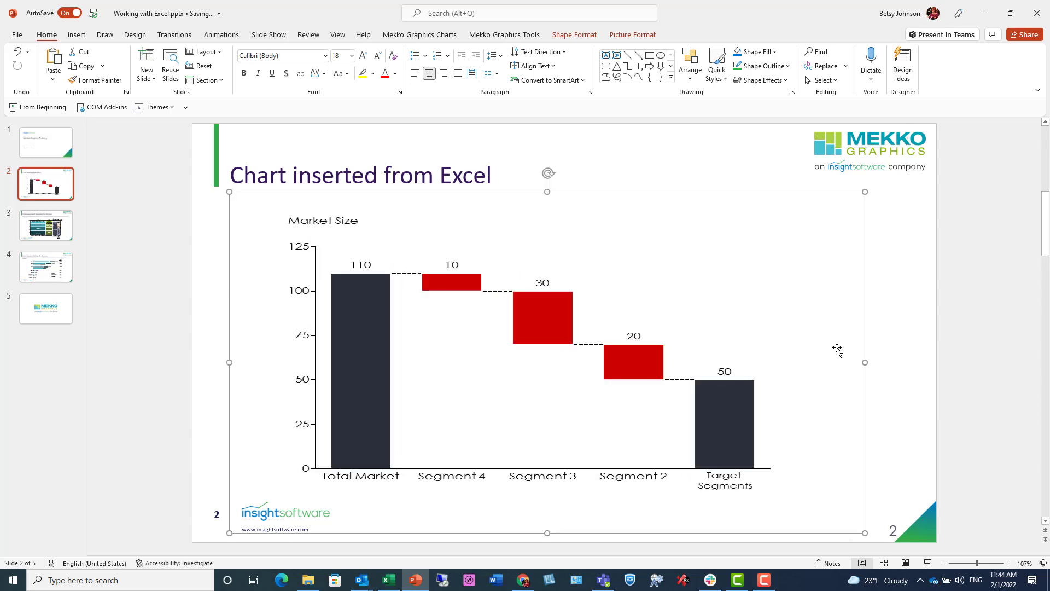
Step: Open the waterfall chart in Mekko Graphics, view its data (110 down to 50), and close the Data Editor
double_click(691, 327)
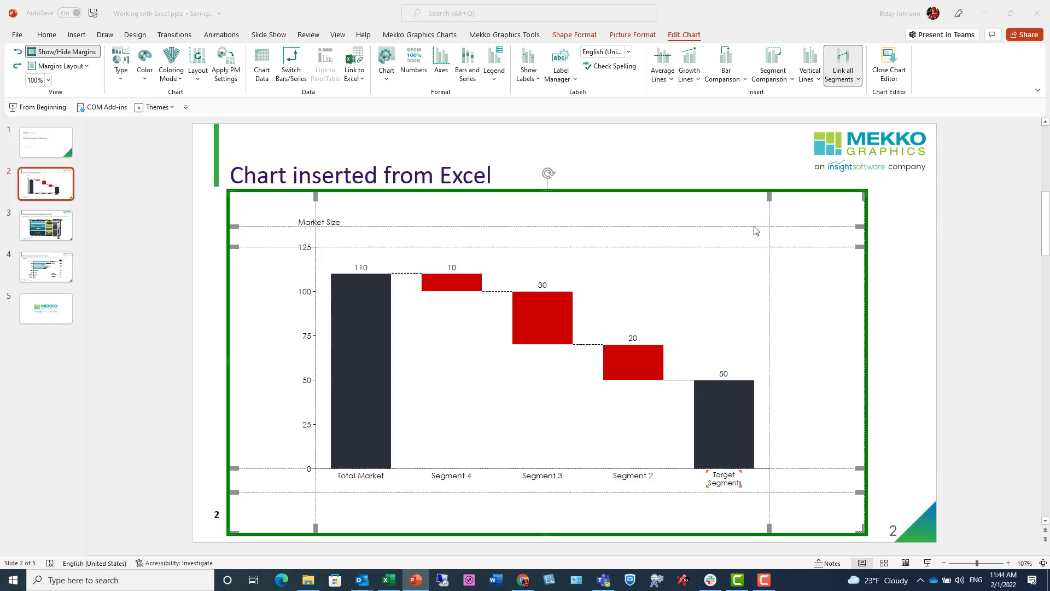
double_click(664, 318)
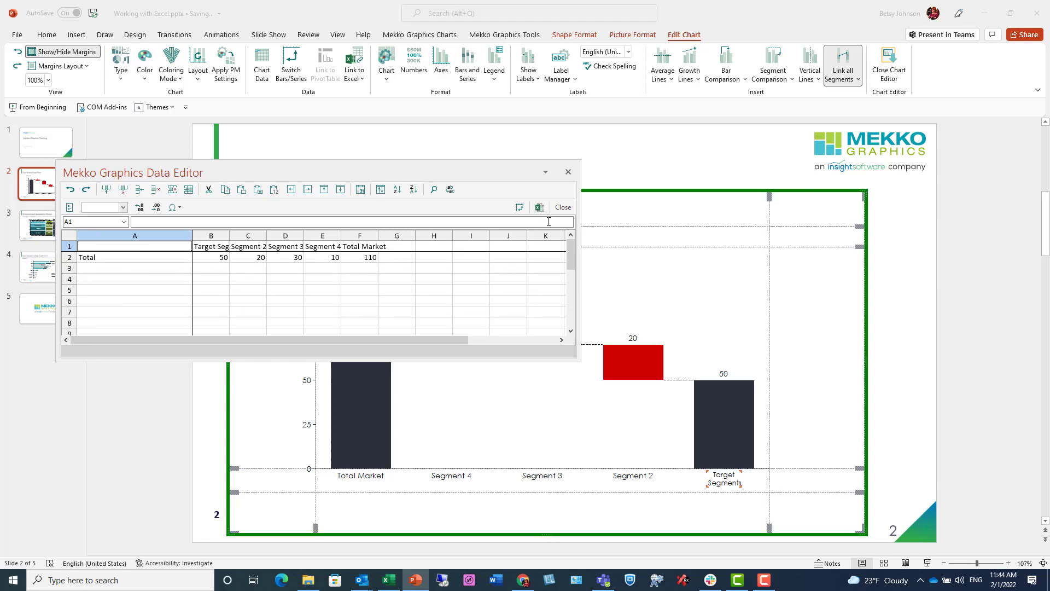
click(563, 208)
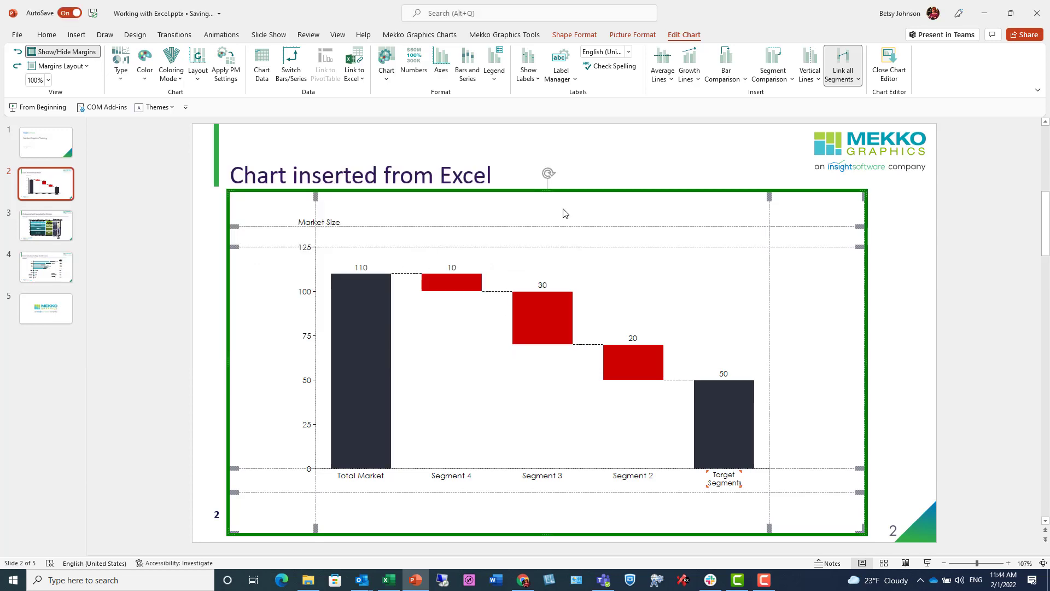
Step: Change Segment 3 in Excel cell D2 to 35, raising Total Market to 115
click(388, 581)
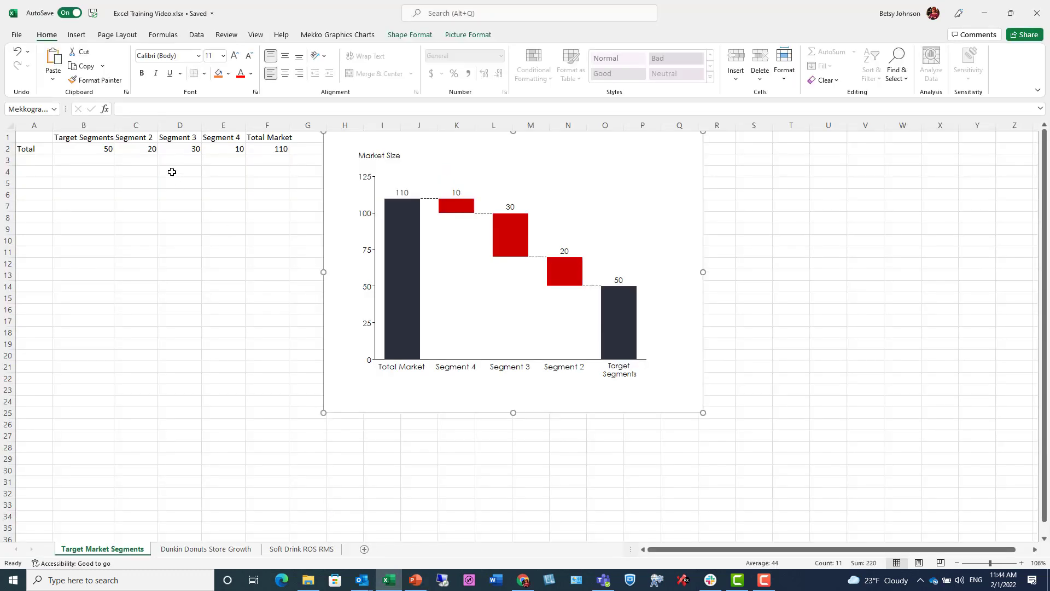
click(172, 150)
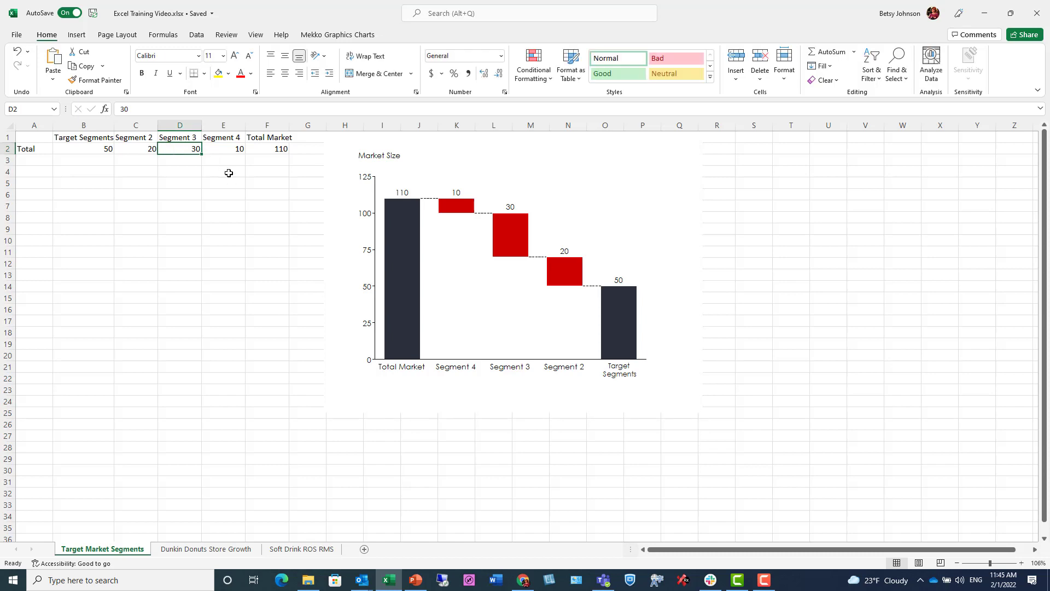
text(35)
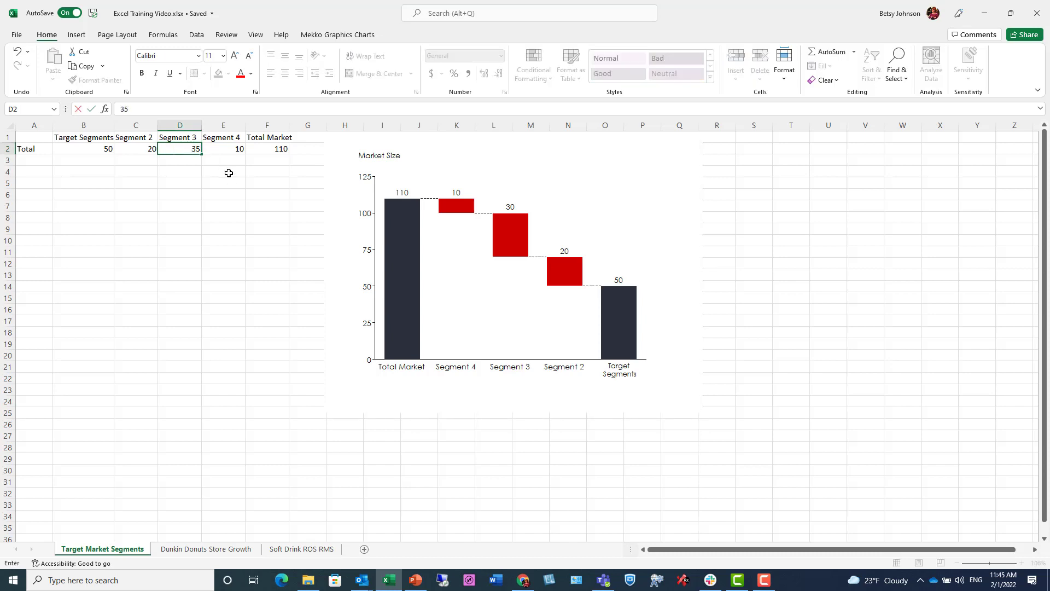
key(Return)
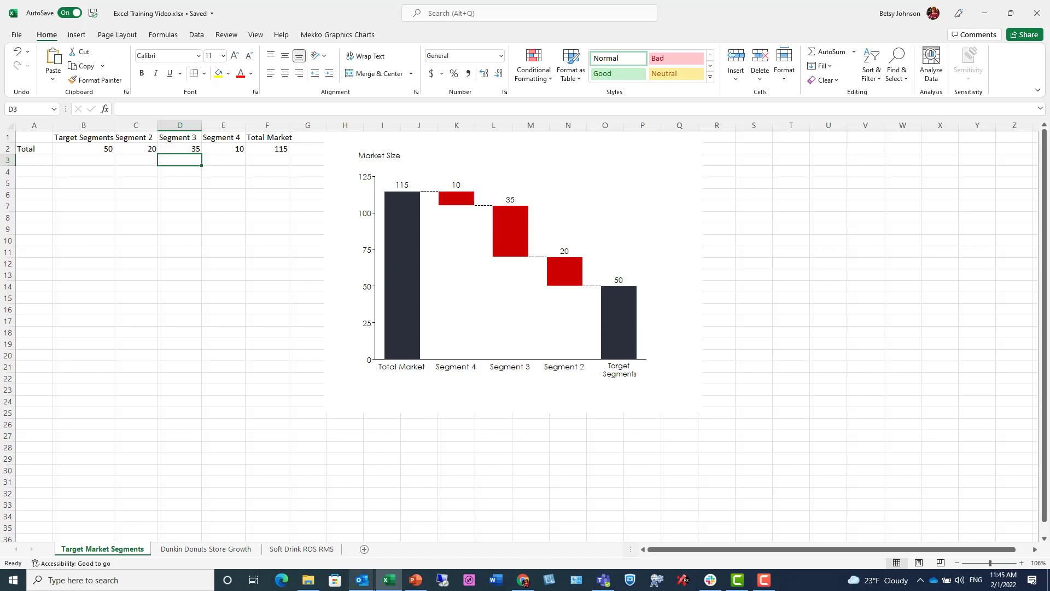
click(414, 581)
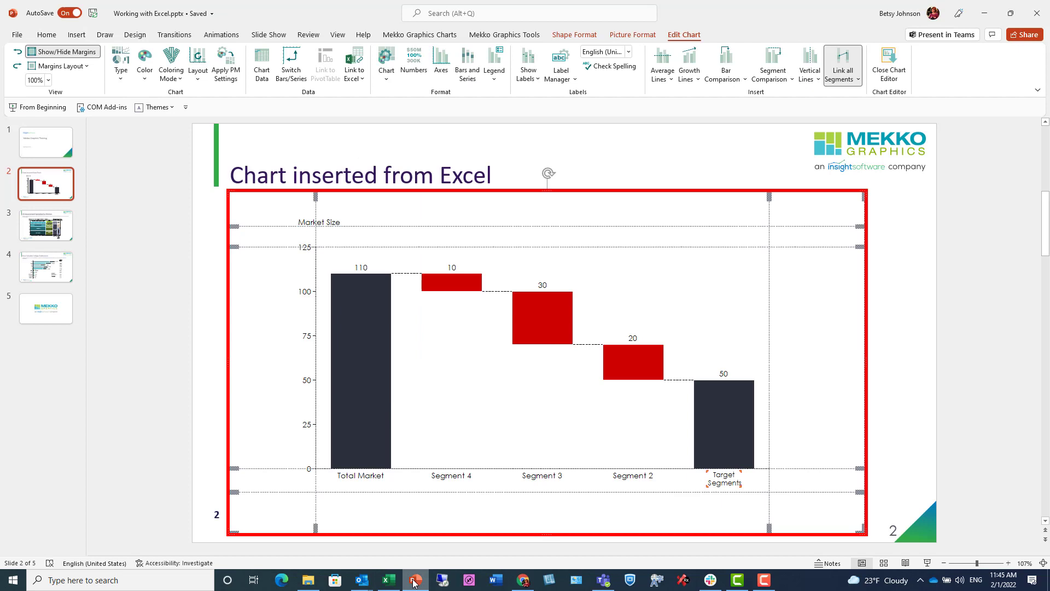
Step: Refresh the chart's Excel link so it shows Total Market 115 and Segment 3 at 35
click(363, 80)
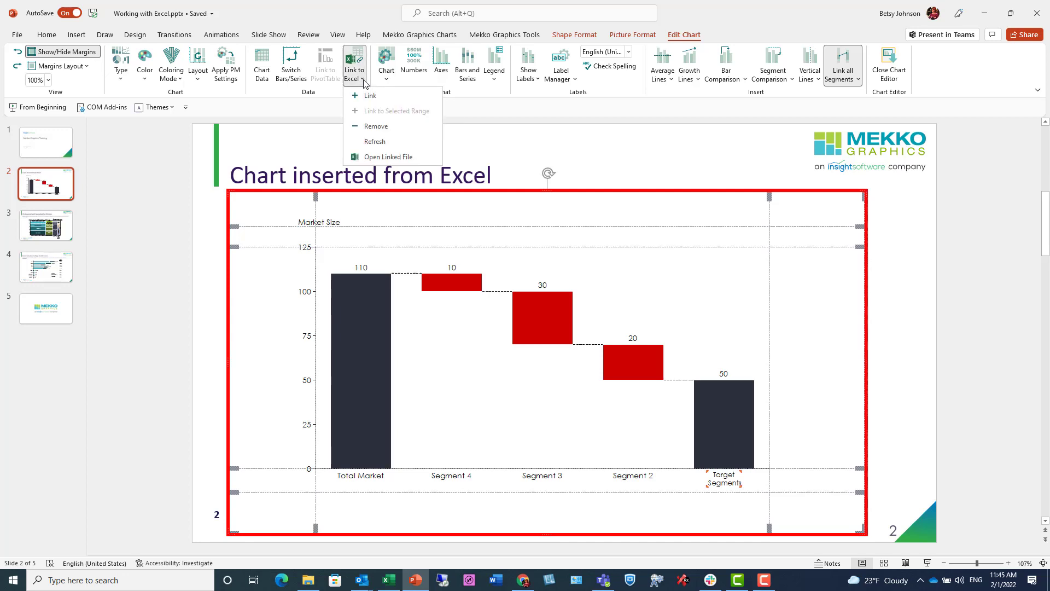
click(392, 142)
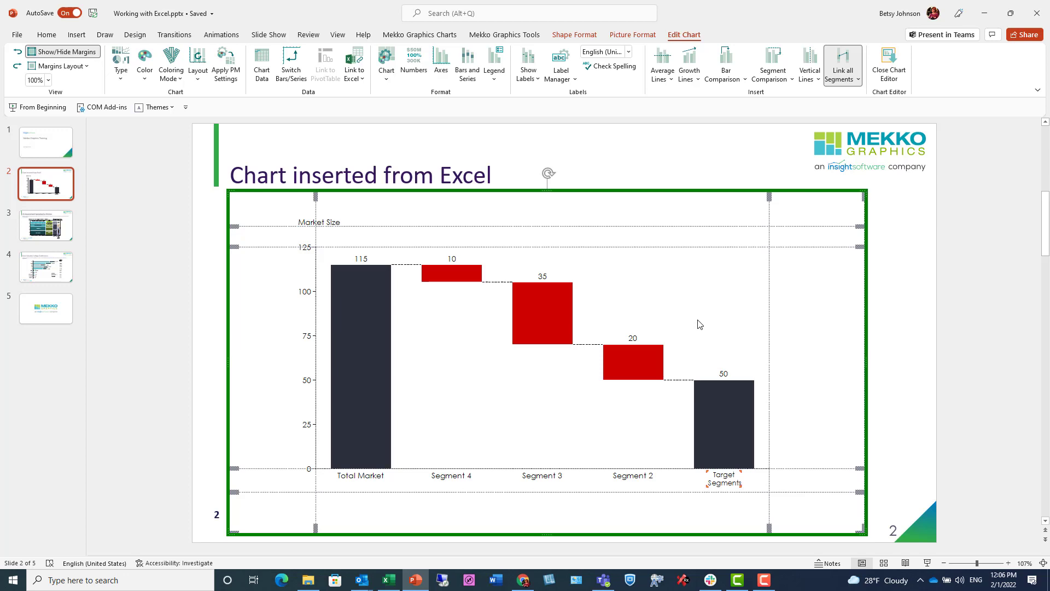
Step: Close the chart editor and insert a new blank slide 3 after the chart slide
click(890, 332)
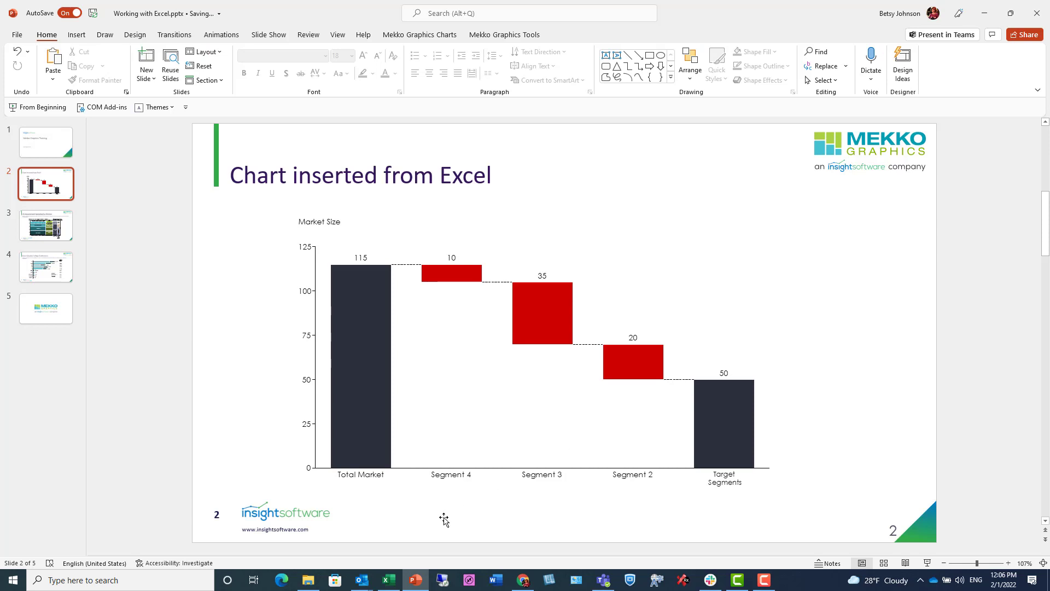
click(146, 59)
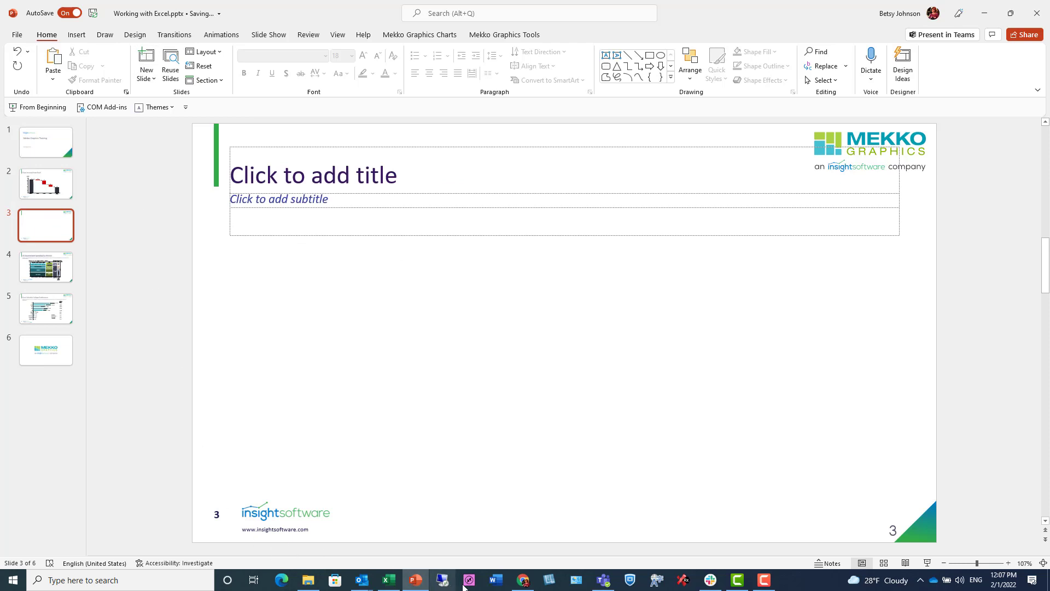
Step: Chart the Dunkin Donuts Store Growth data A1:F4 as a Mekko Graphics waterfall in PowerPoint
click(389, 581)
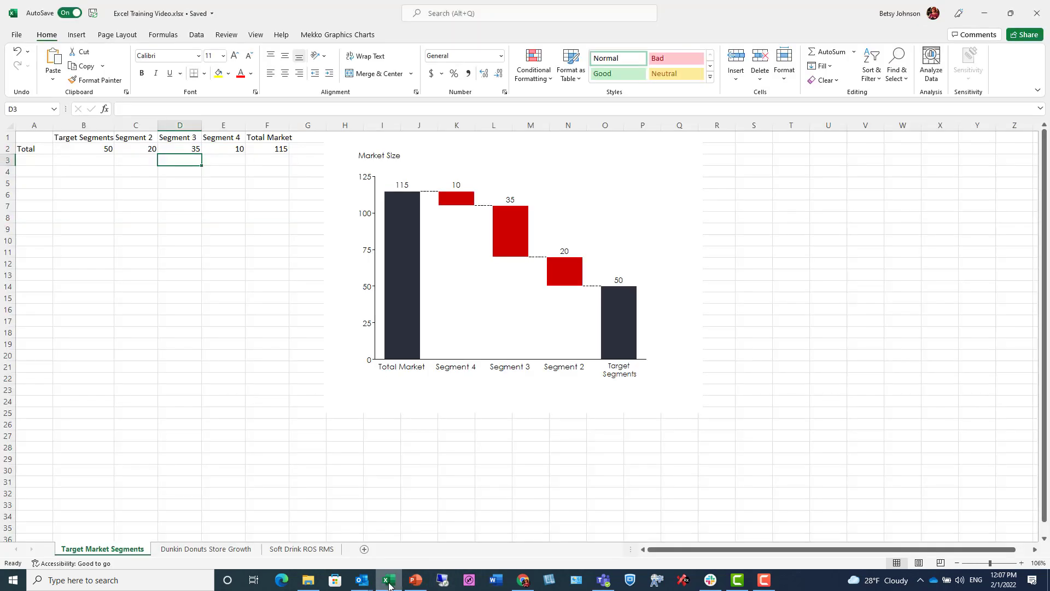
click(214, 549)
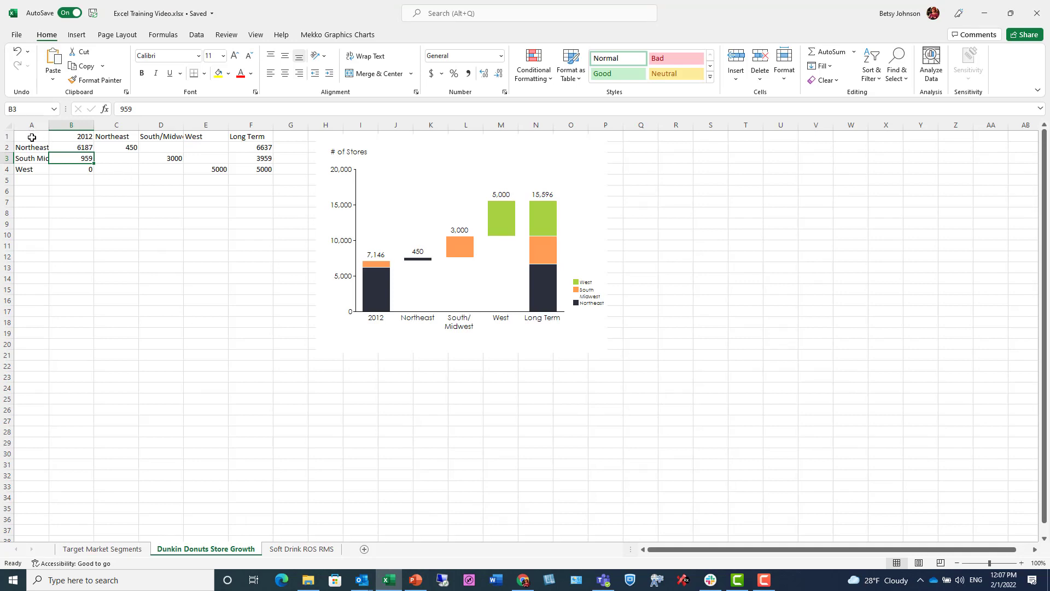
drag(32, 137, 254, 173)
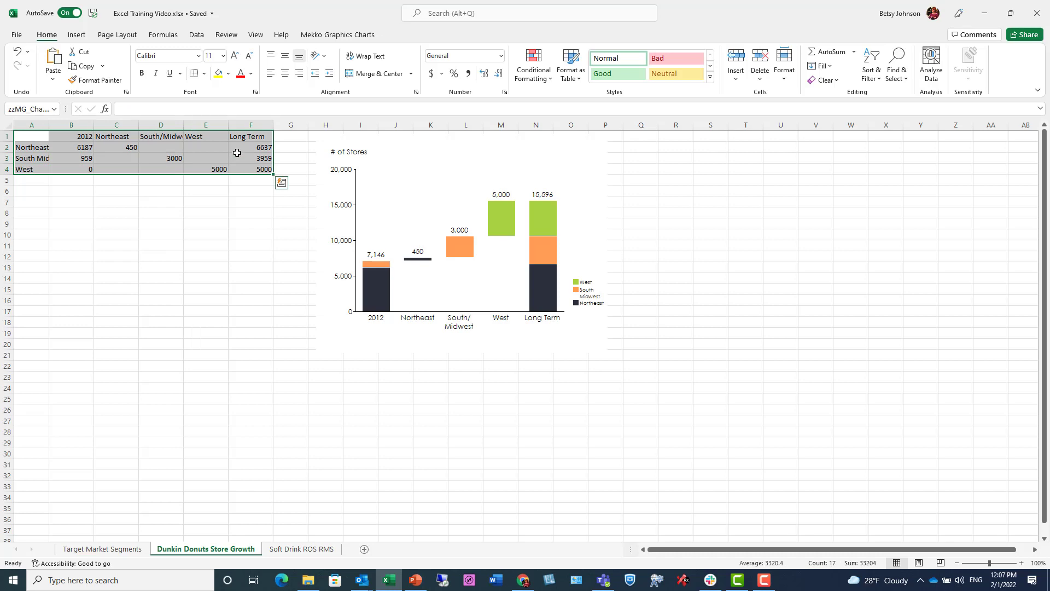
click(313, 36)
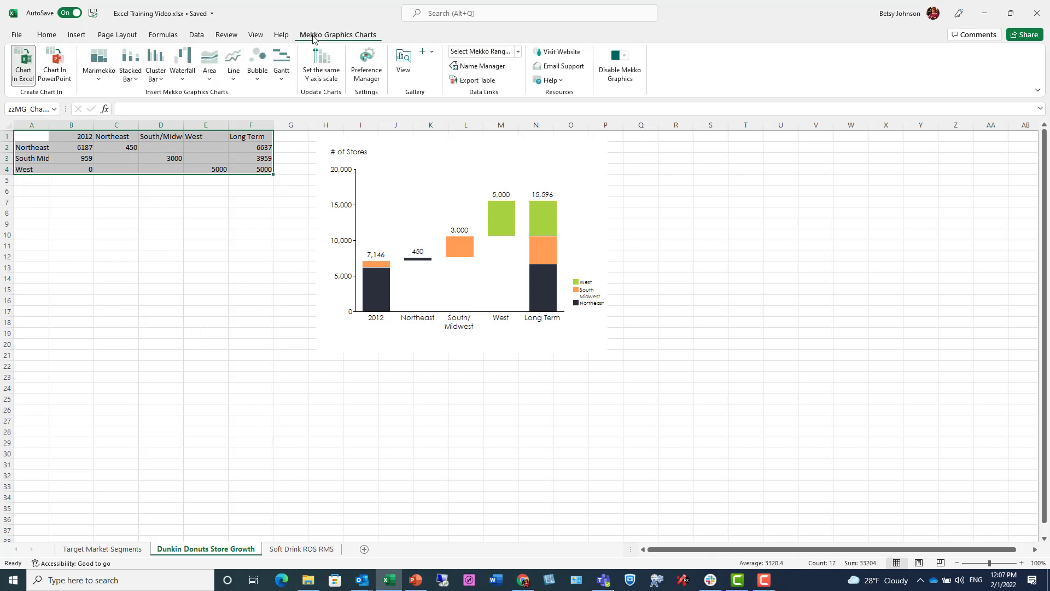
click(64, 70)
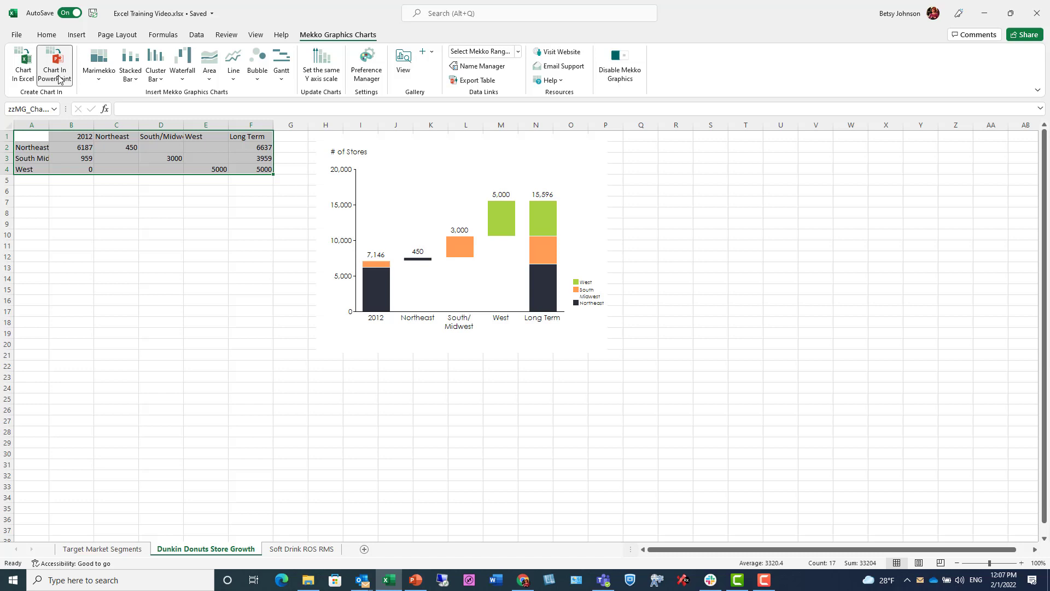
click(189, 62)
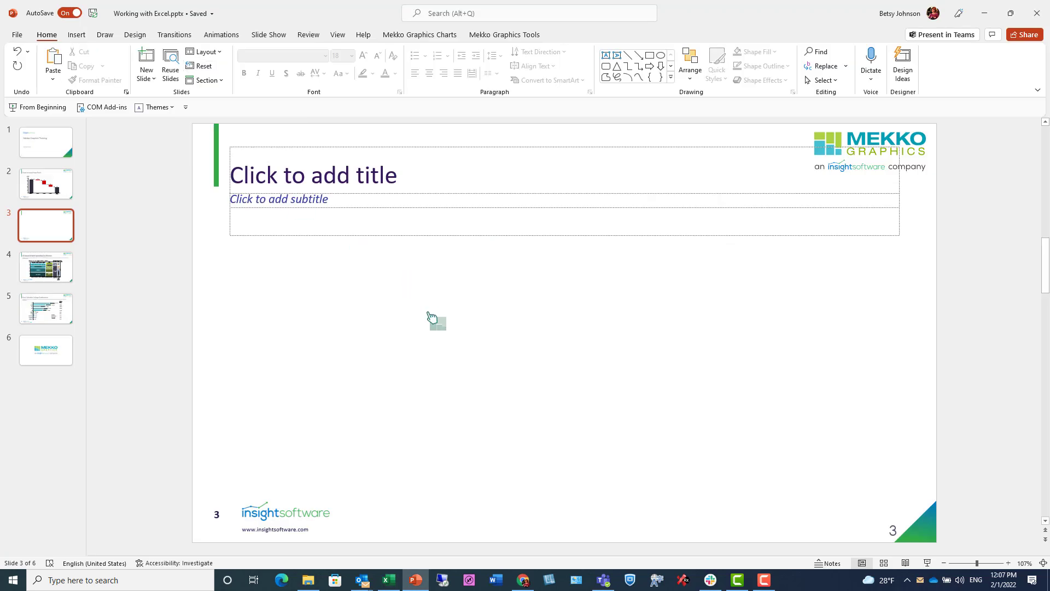
Step: Place the store growth waterfall (7,146 in 2012 to 15,596 Long Term) on slide 3 and review its data
click(431, 316)
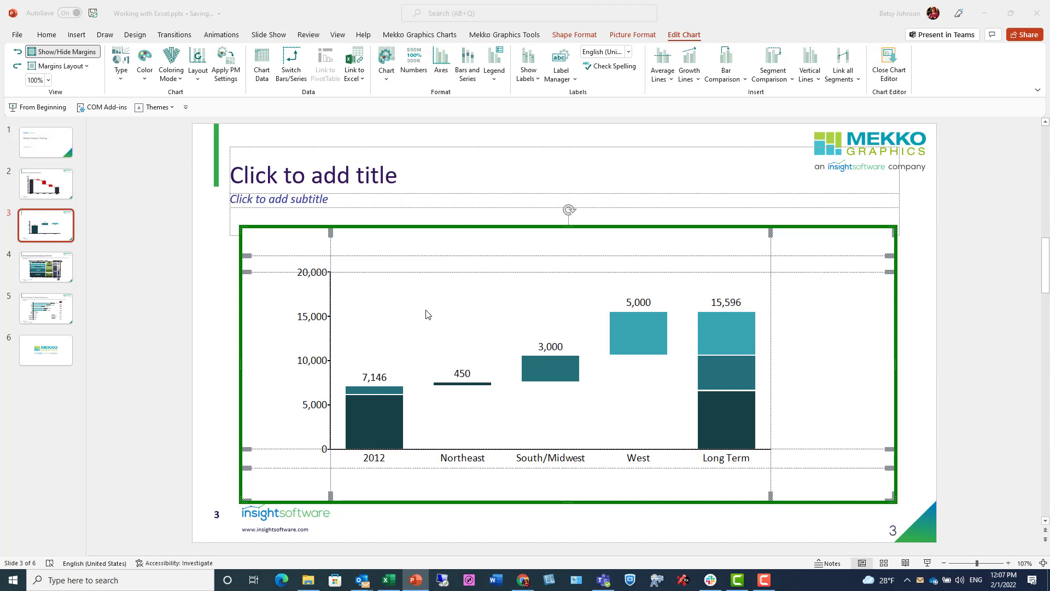
double_click(428, 314)
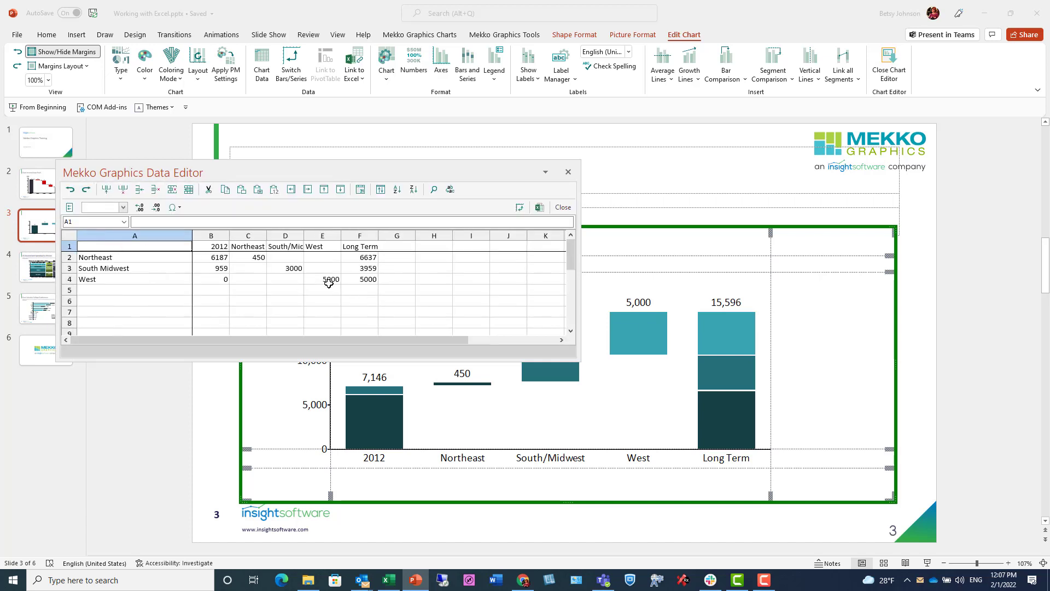
click(563, 207)
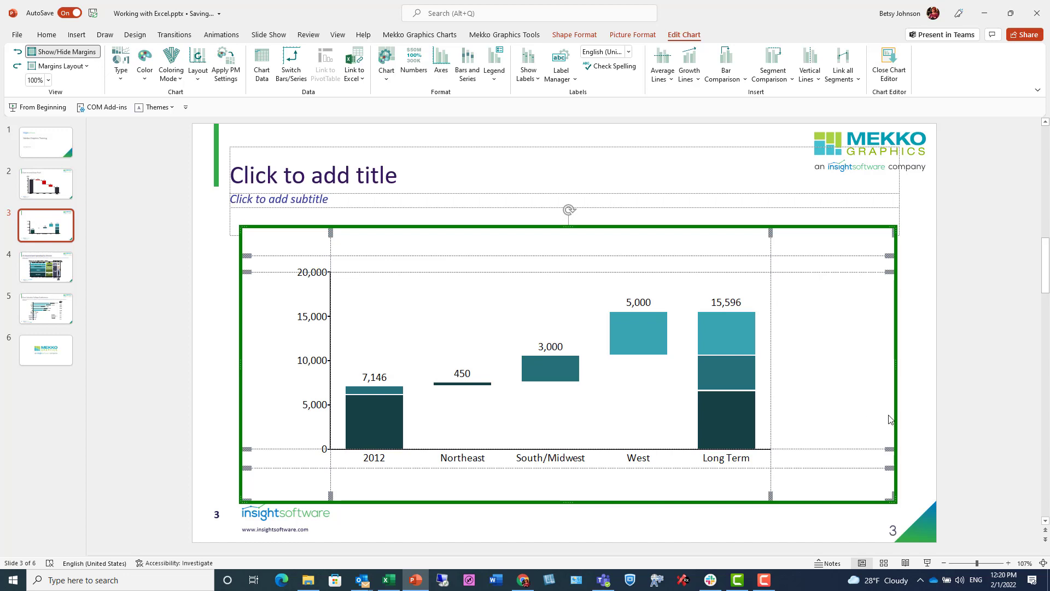
click(922, 418)
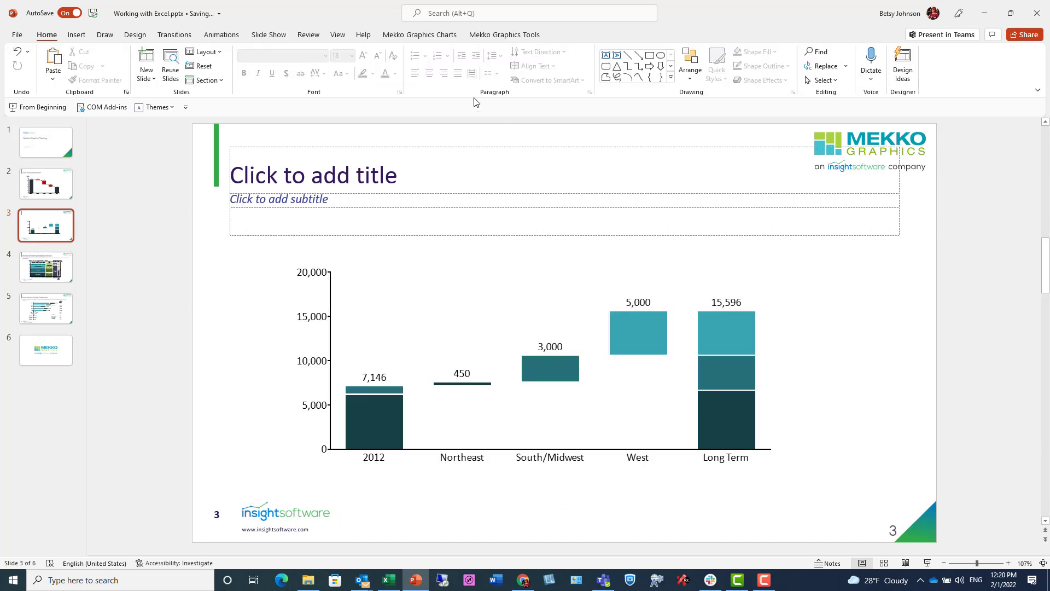
Step: Set the slide 3 chart's link to Auto in the Excel Link Manager, then close it
click(435, 36)
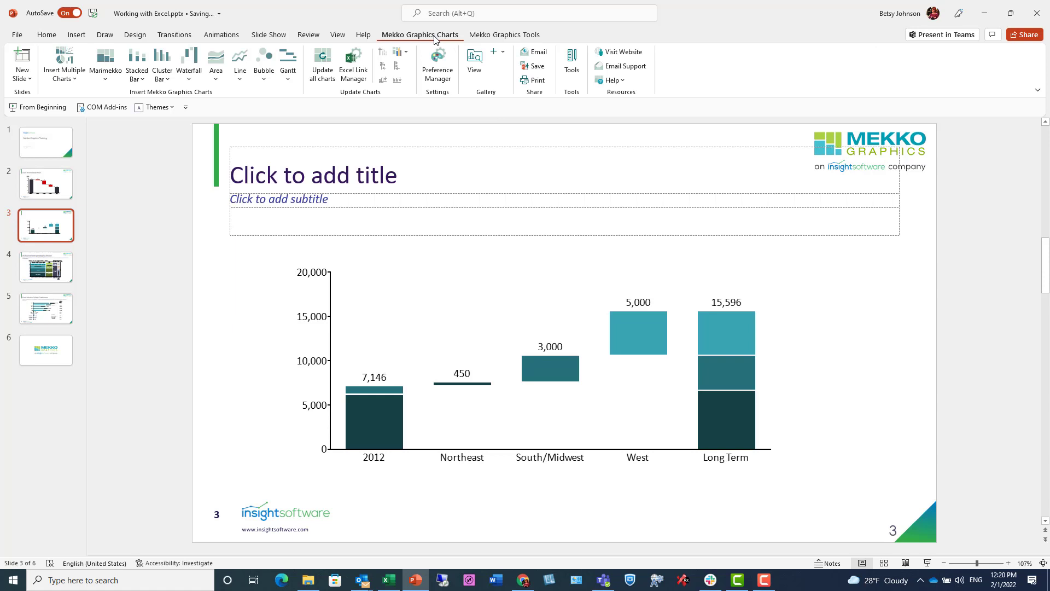
click(350, 82)
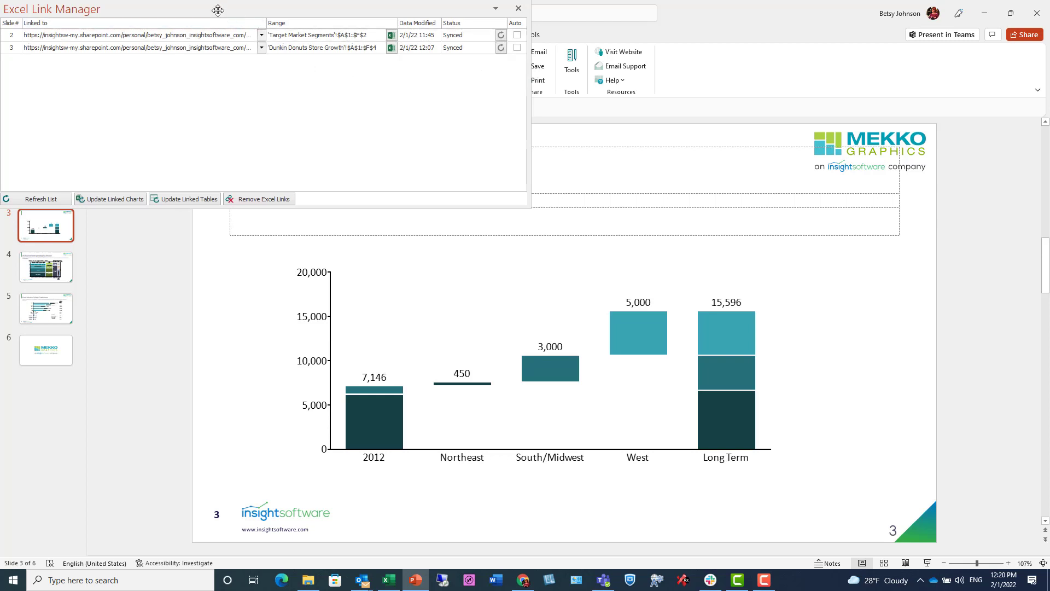
drag(227, 17, 374, 96)
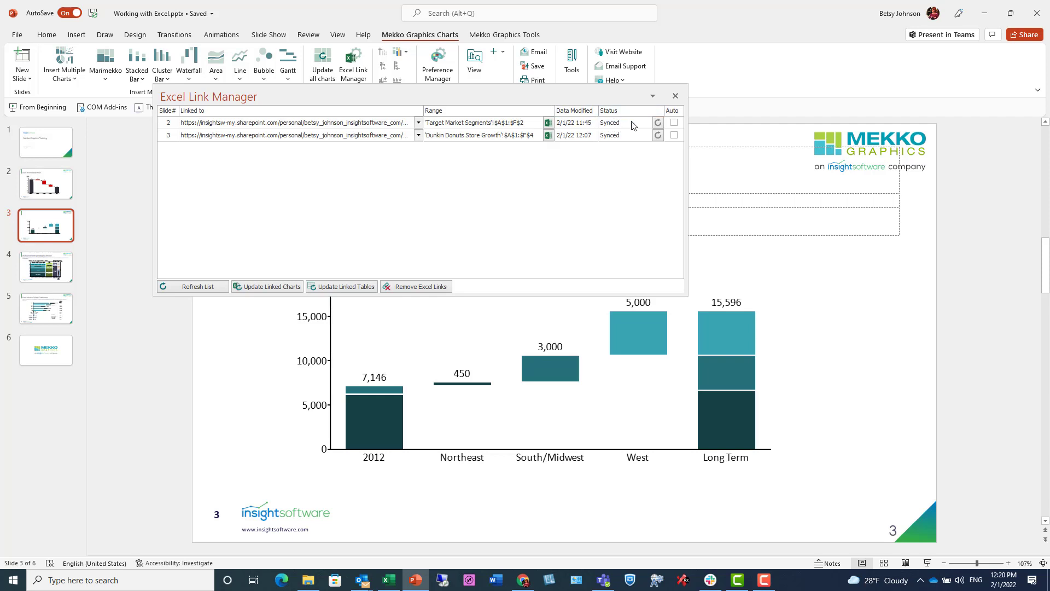
click(675, 140)
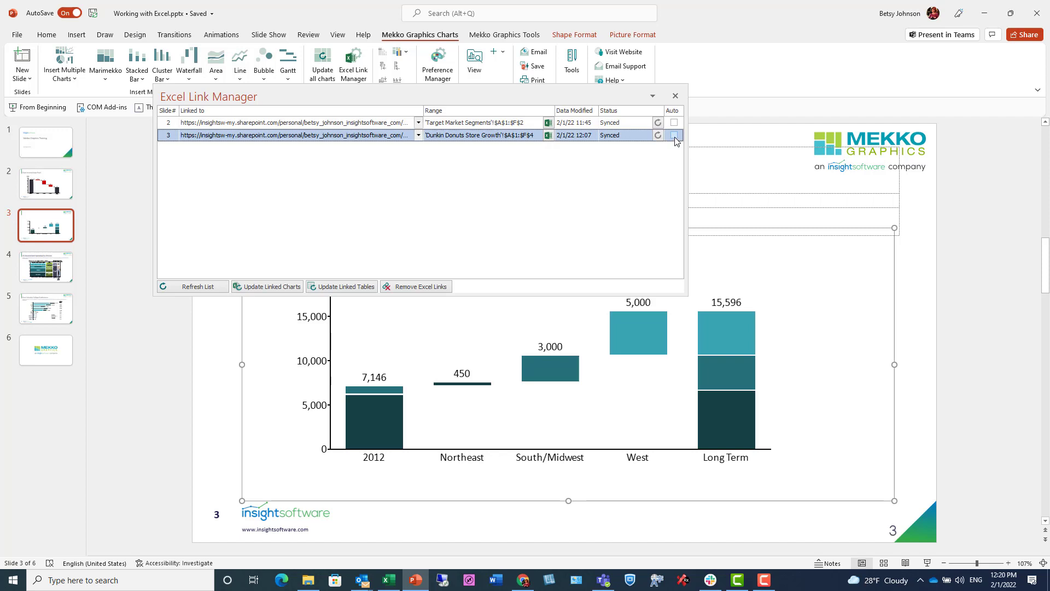
click(675, 136)
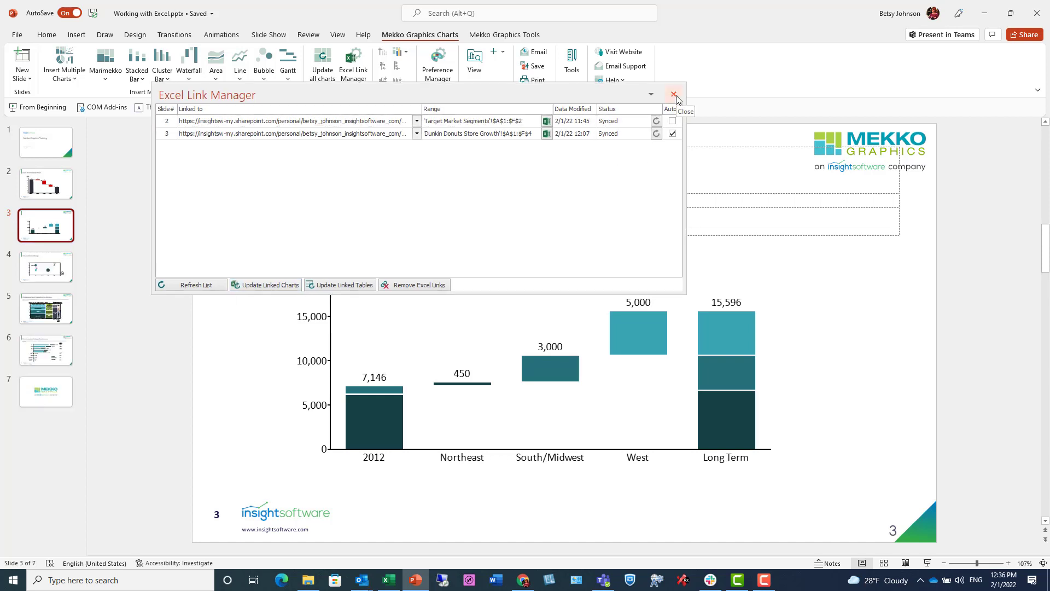
click(677, 97)
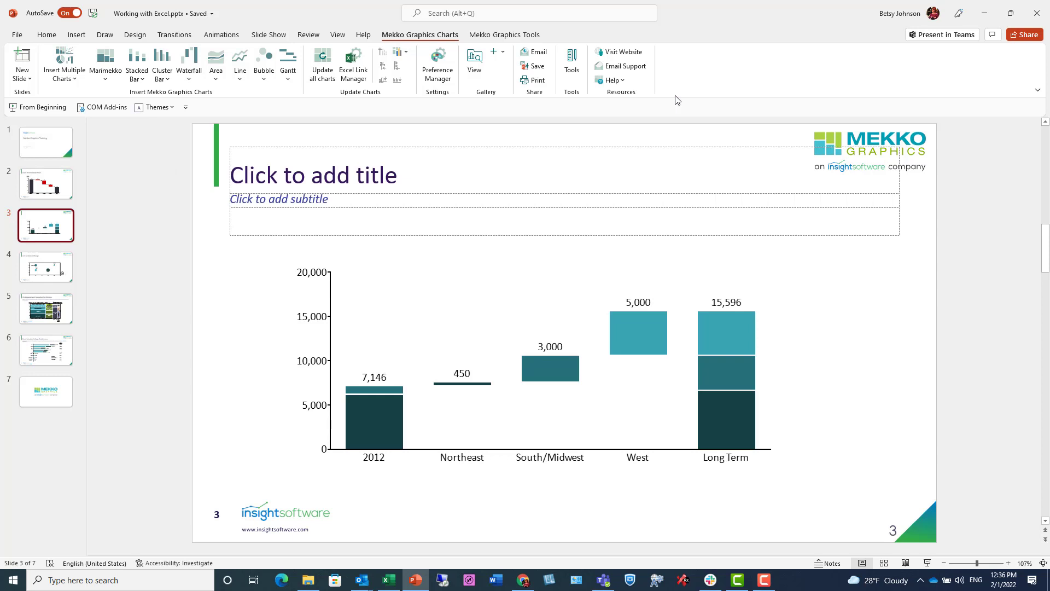
Step: View slide 4's 'Link to Selected Range' bubble chart, then bring Excel to the front
click(49, 270)
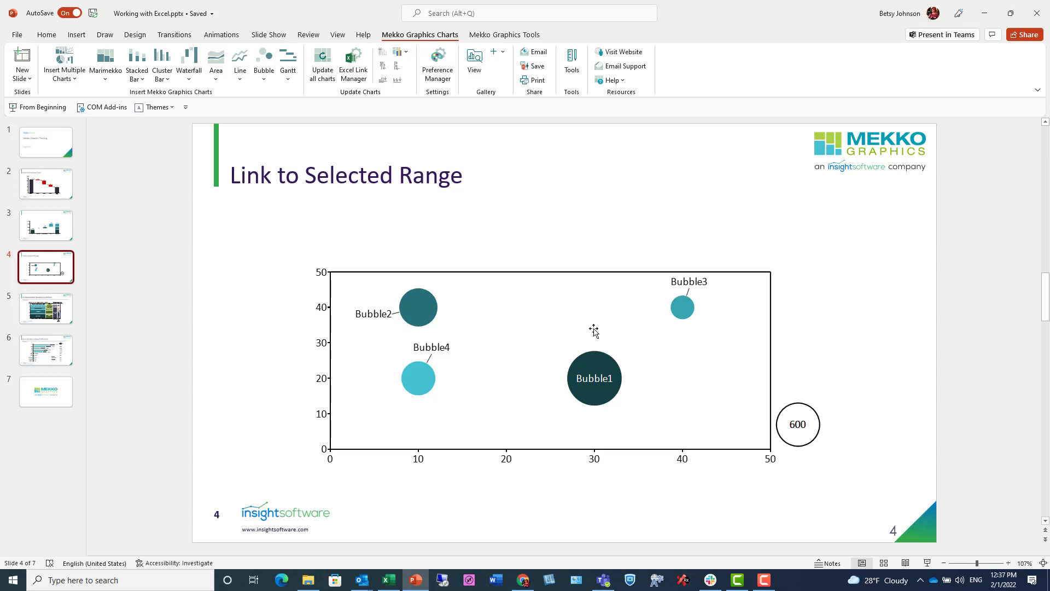
click(386, 584)
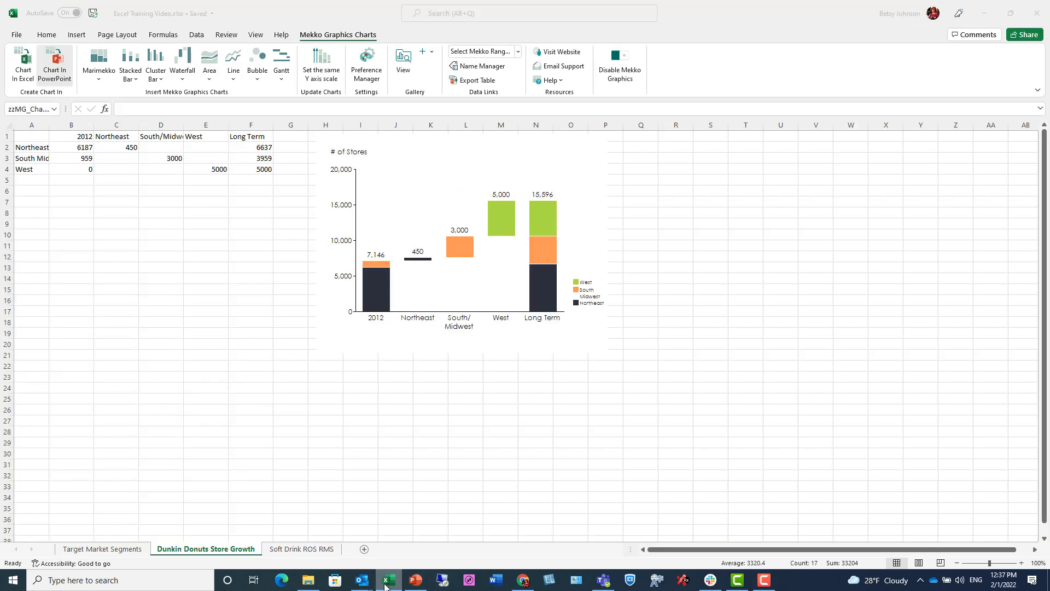
Step: Select the bubble data A2:D6 on the Soft Drink ROS RMS sheet, then return to PowerPoint
click(290, 551)
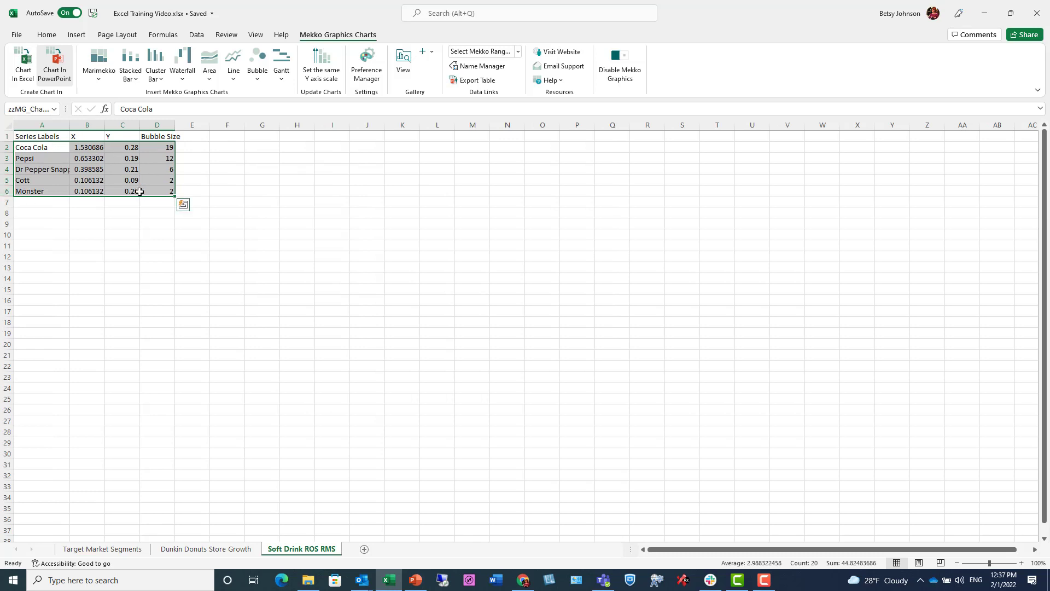
click(416, 581)
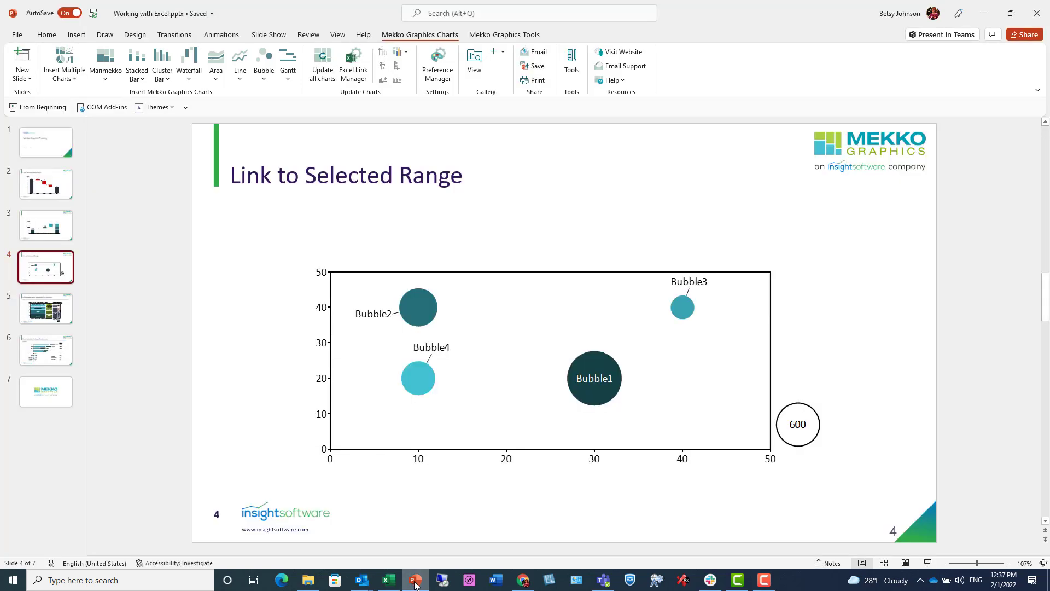
Step: Link slide 4's bubble chart to the selected Excel range so it plots Coca Cola, Pepsi, Dr Pepper Snapple, Cott and Monster
click(528, 311)
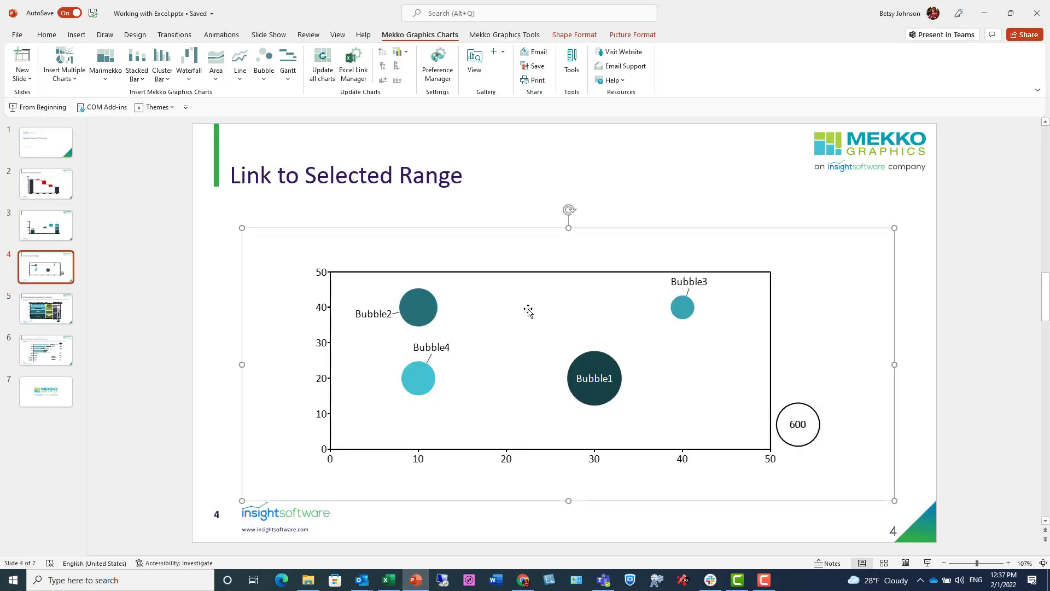
double_click(529, 311)
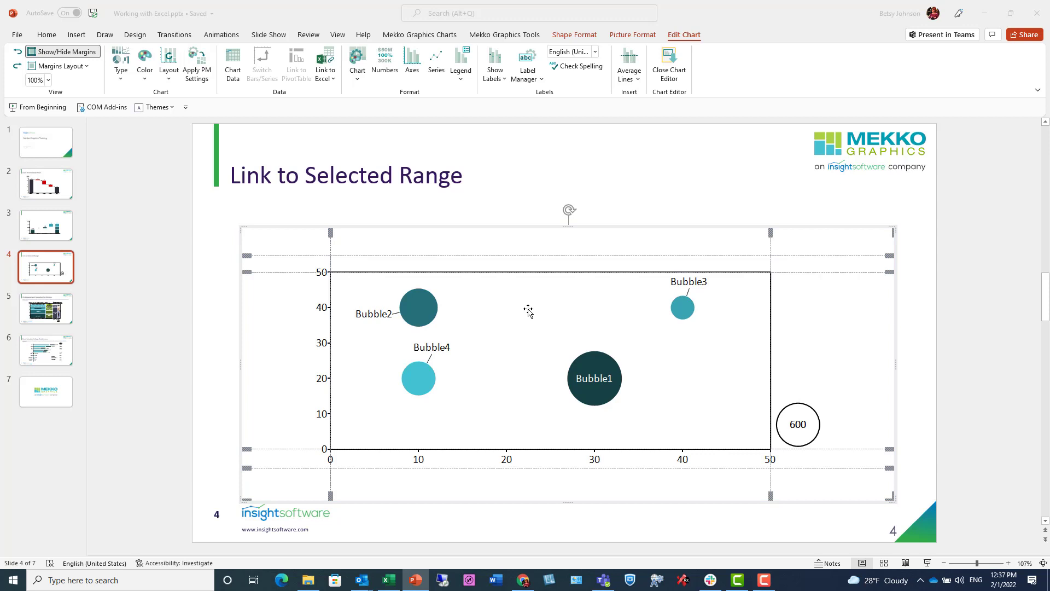
click(332, 80)
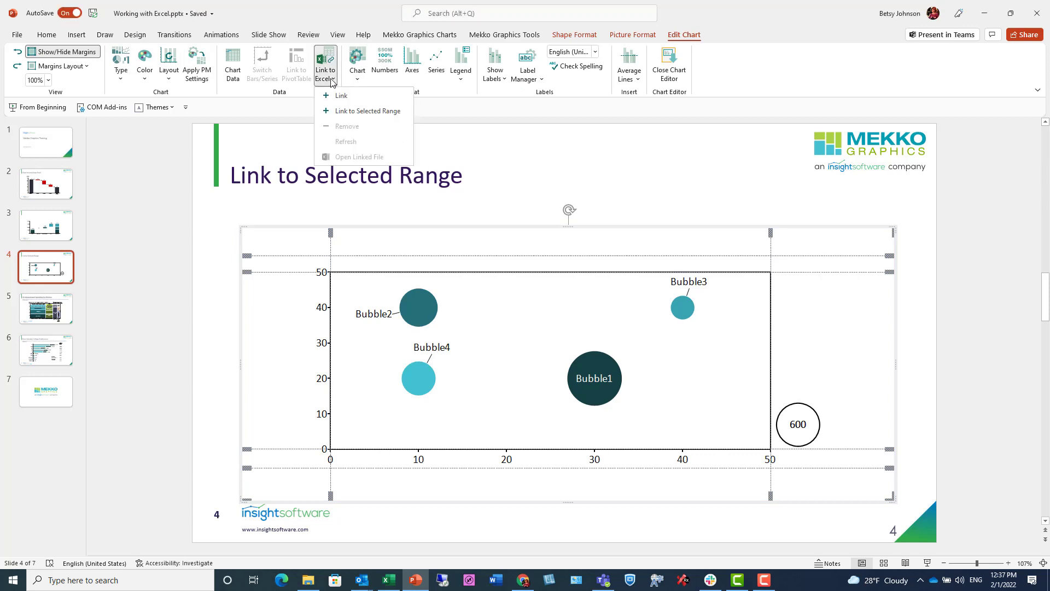
click(344, 113)
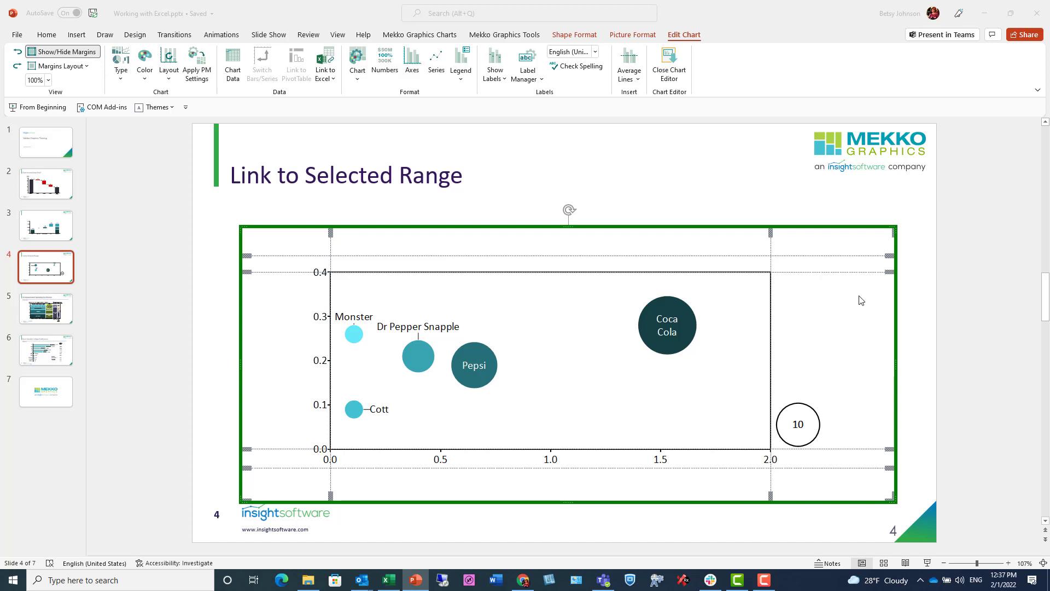
click(913, 319)
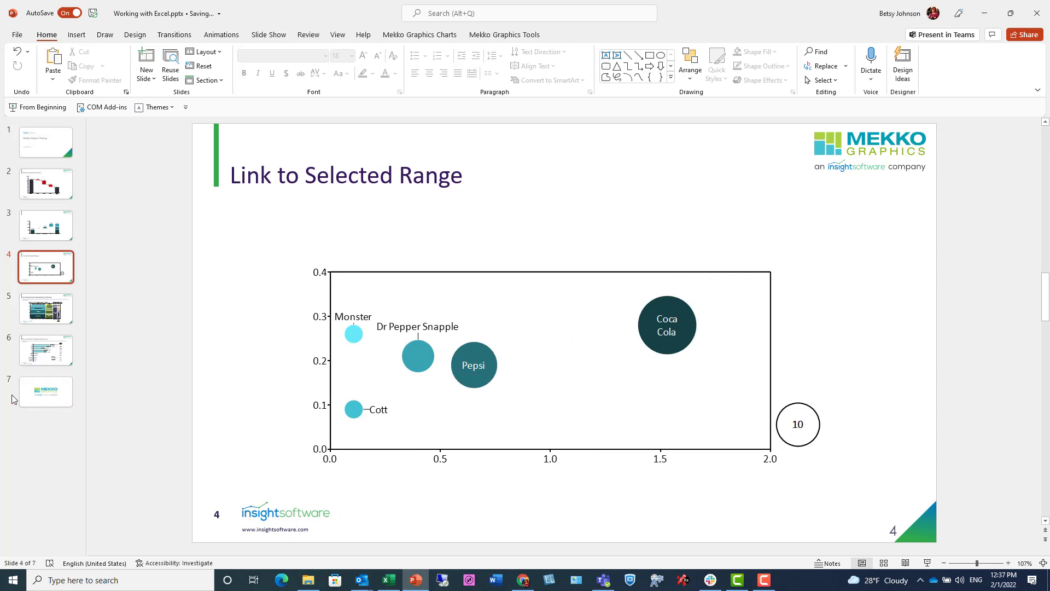
Step: Go to slide 7, the closing Mekko Graphics logo slide
click(46, 403)
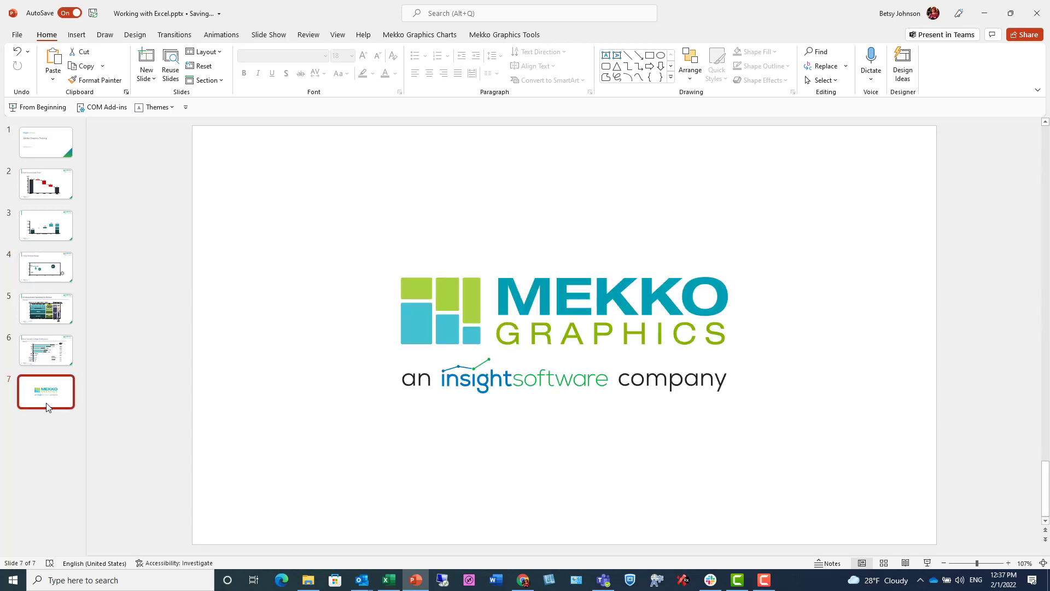